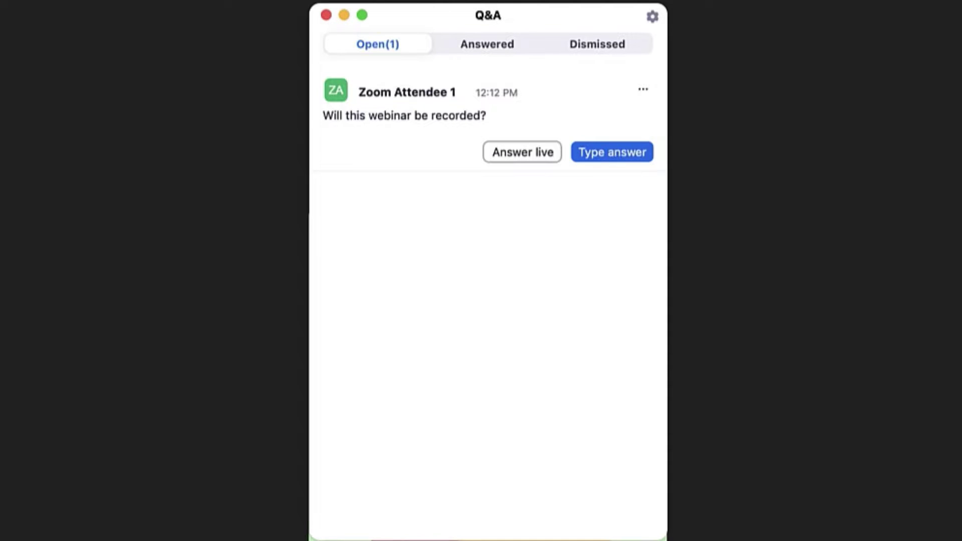
# - Finish the live answer, then reply 'Within 24 hours.' to 'When will we recieve the recording?'
pyautogui.click(530, 154)
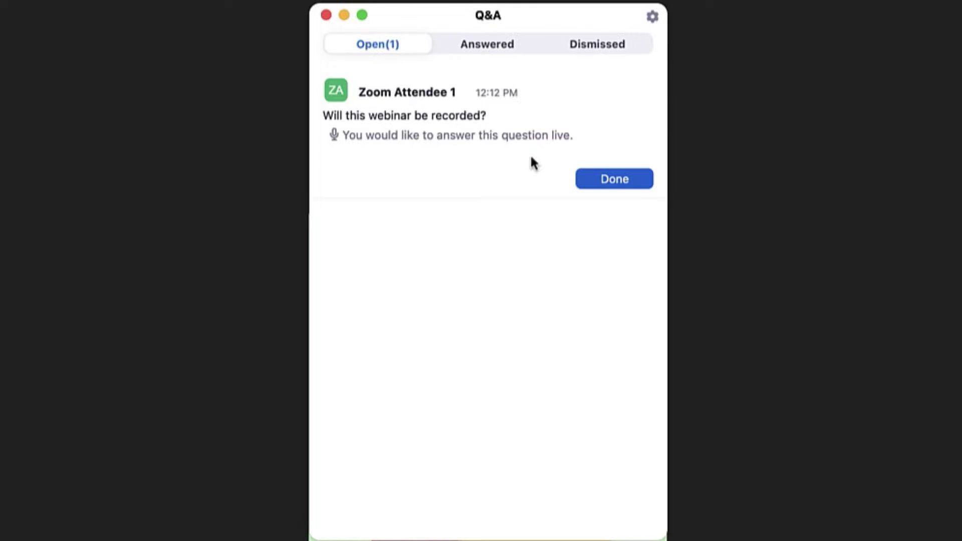
pyautogui.click(636, 187)
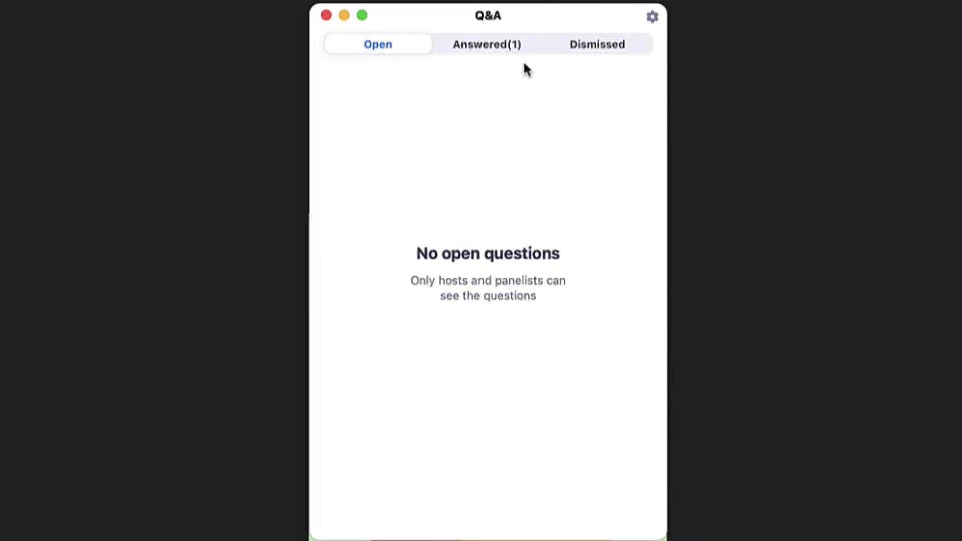
pyautogui.click(509, 46)
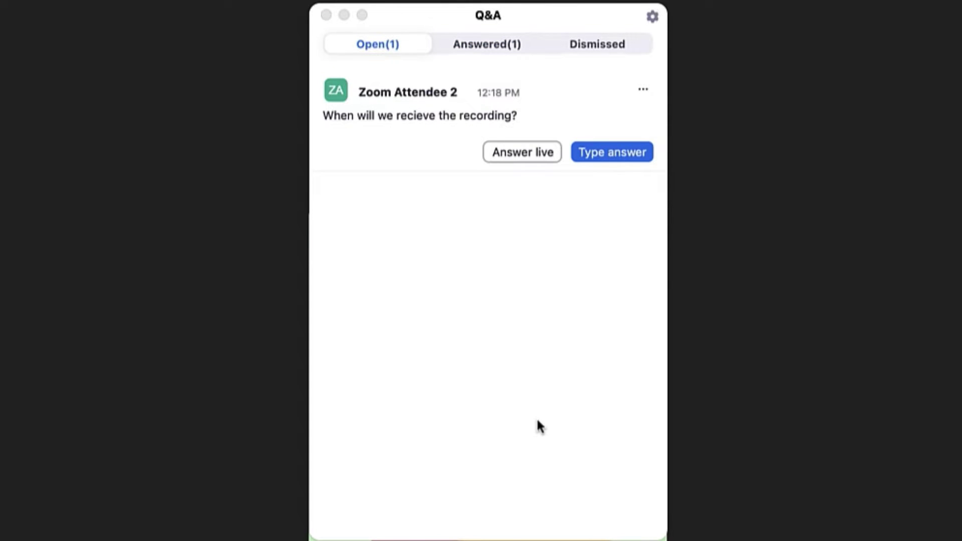
pyautogui.click(639, 158)
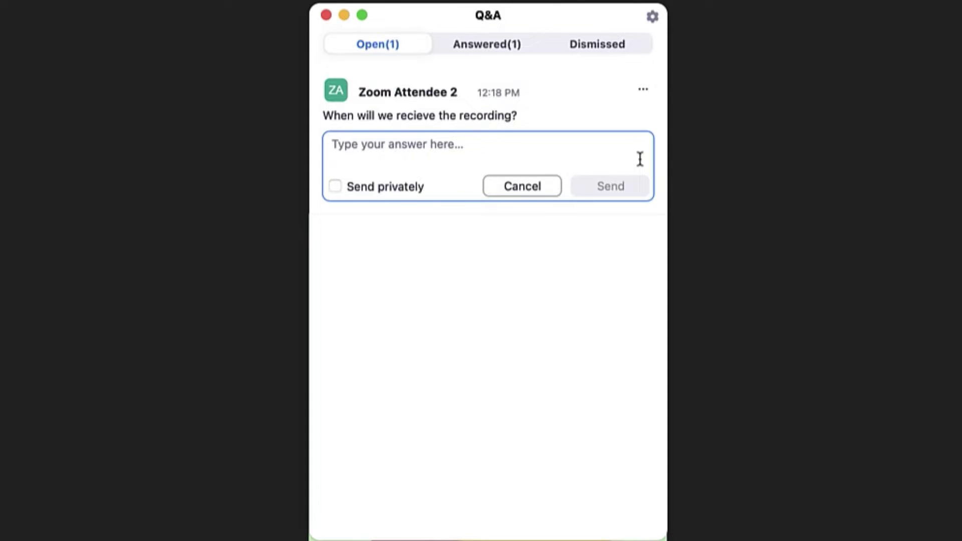
pyautogui.write('Within 24 hours.')
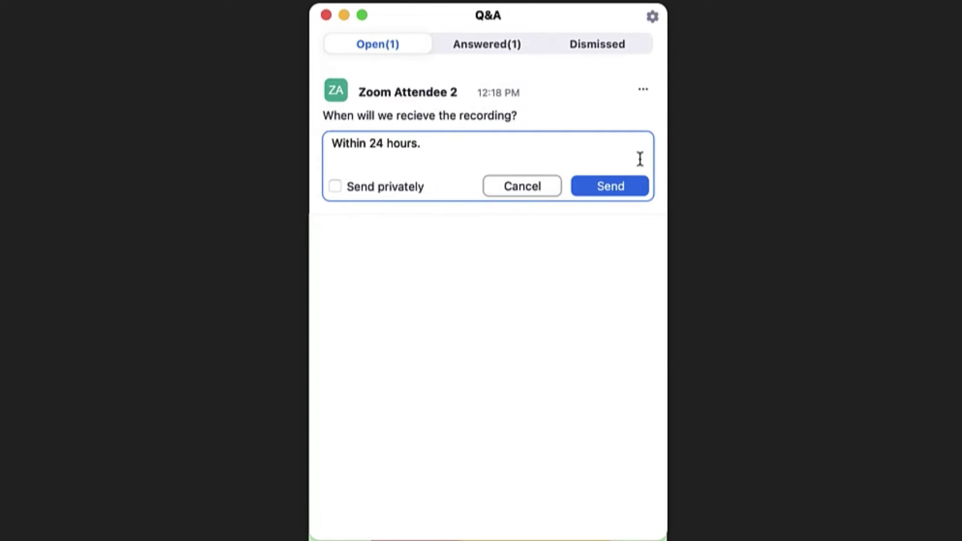
pyautogui.press('Return')
pyautogui.click(519, 50)
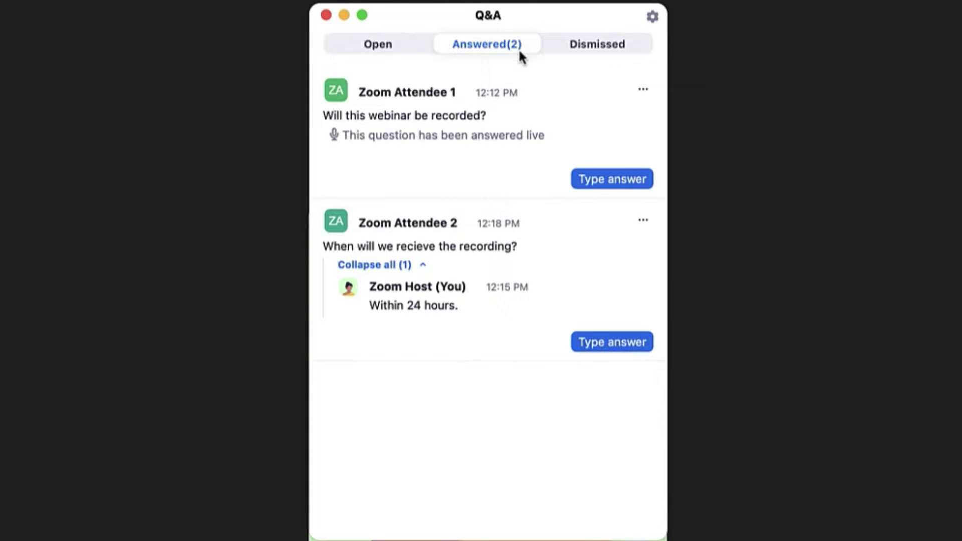
# - Dismiss 'When will we recieve the recording?', reopen it to Answered, and show Q&A settings
pyautogui.click(644, 222)
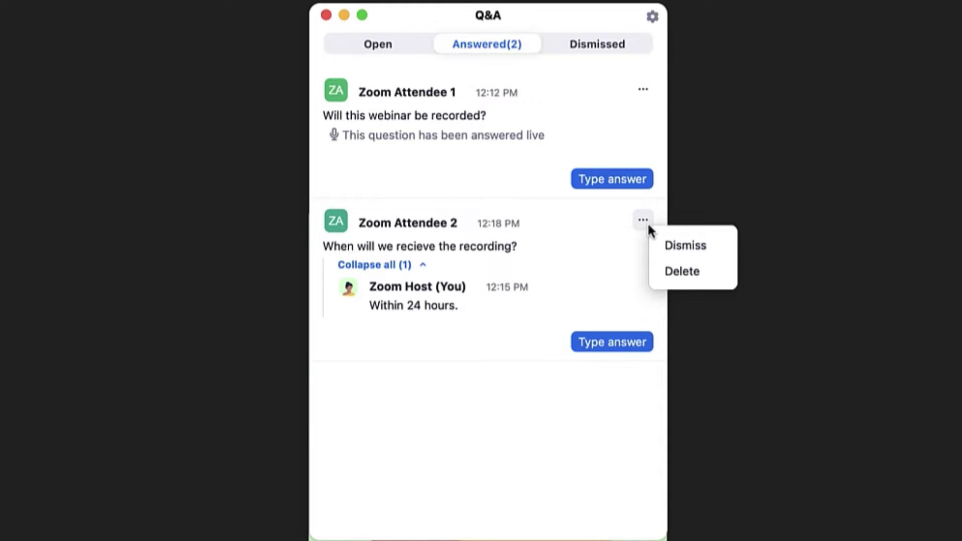
pyautogui.click(686, 245)
pyautogui.click(623, 47)
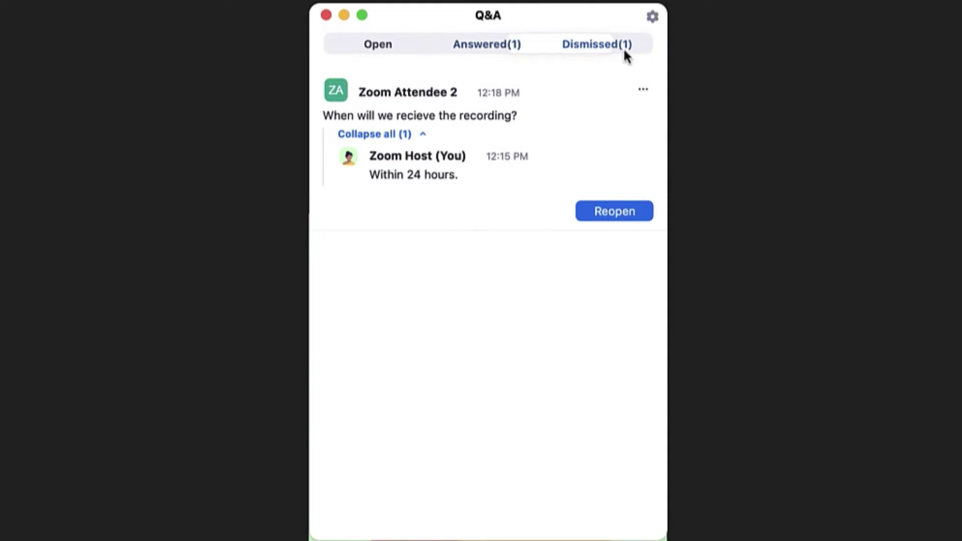
pyautogui.click(634, 213)
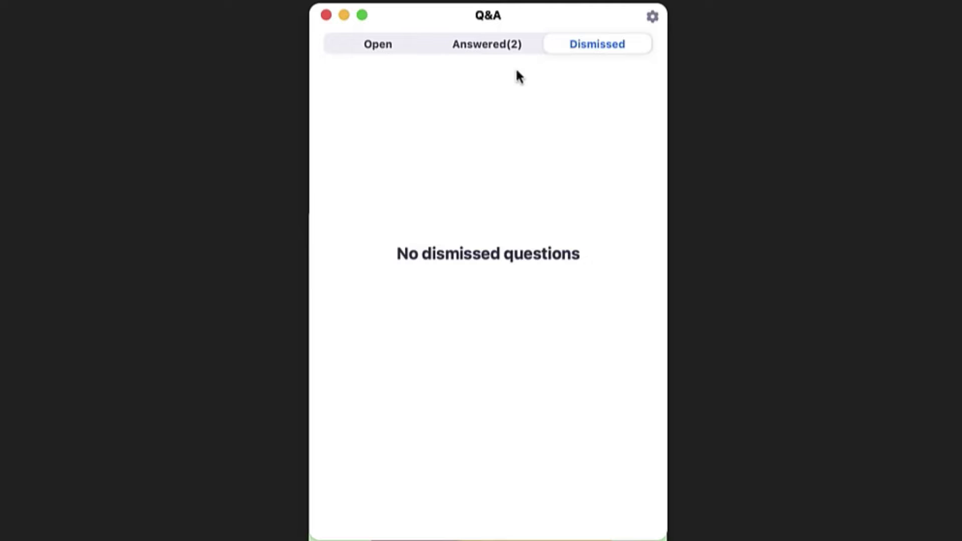
pyautogui.click(496, 45)
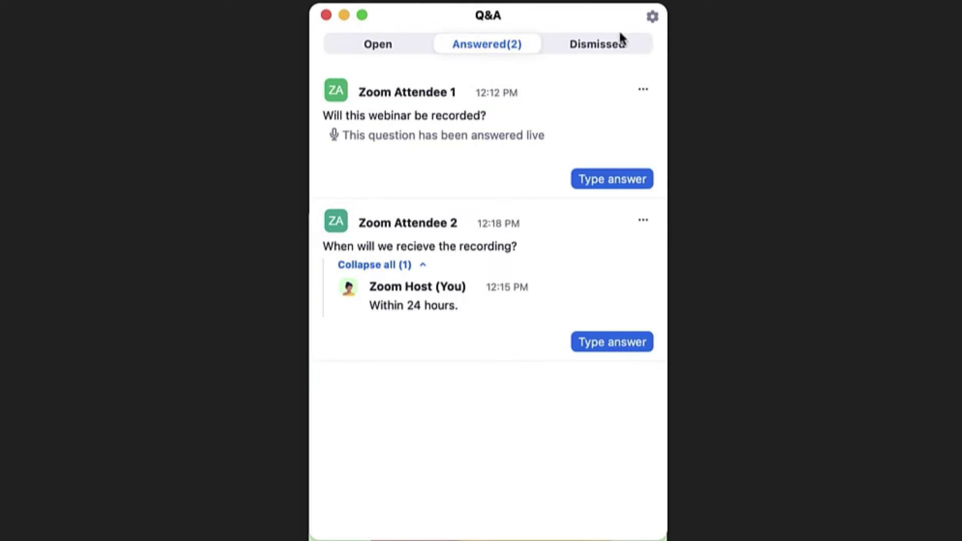
pyautogui.click(652, 19)
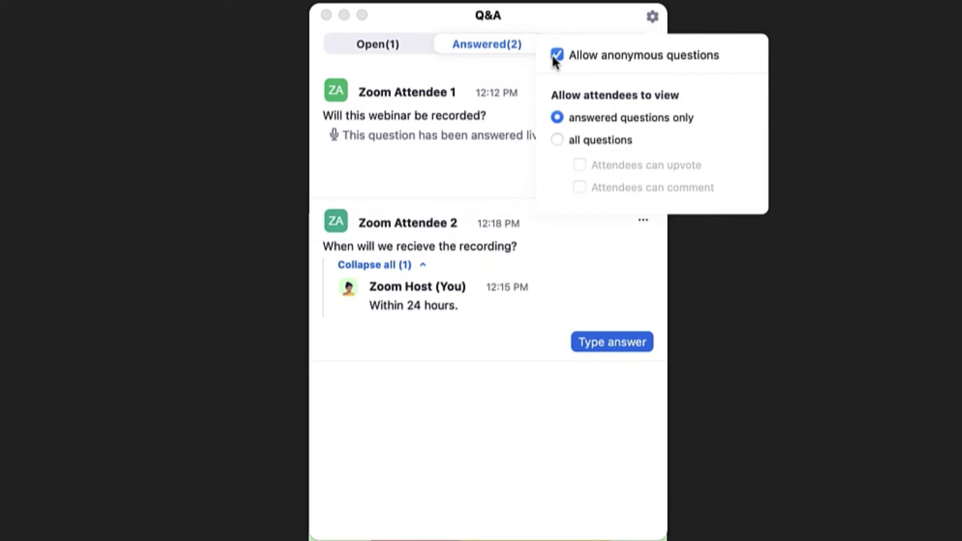
# - Let attendees view all questions, upvote and comment, then show the Open questions
pyautogui.click(554, 142)
pyautogui.click(577, 167)
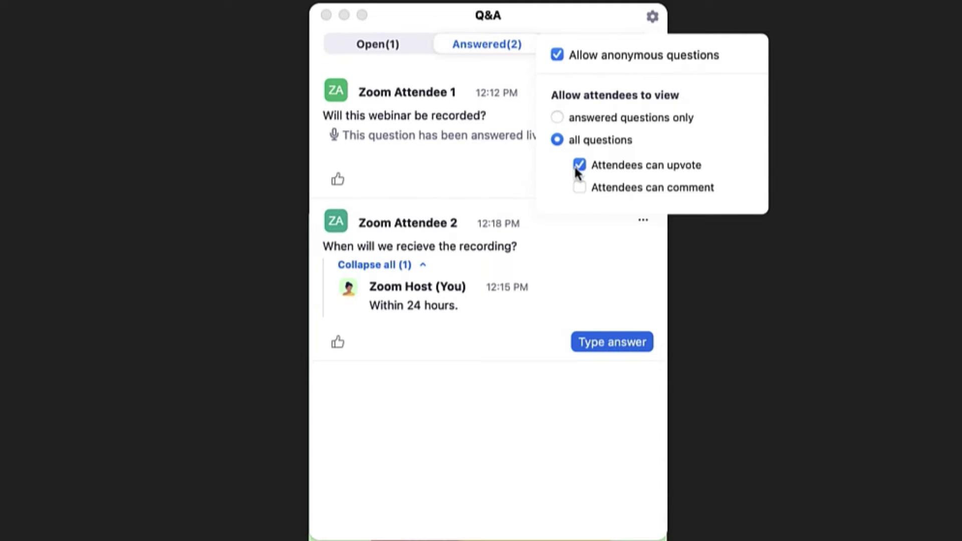
pyautogui.click(579, 188)
pyautogui.click(400, 47)
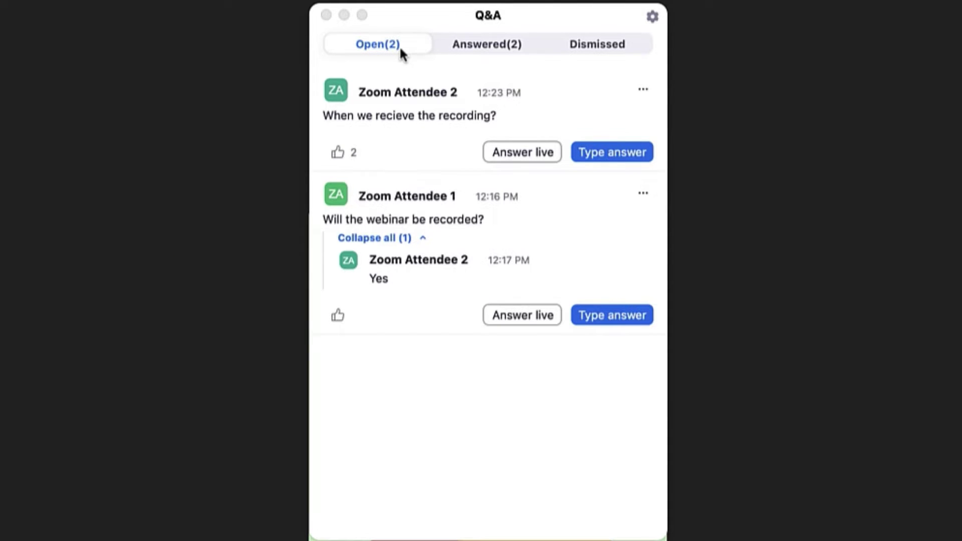
# - Answer 'Will the webinar be recorded?' live and mark it done
pyautogui.click(398, 46)
pyautogui.click(522, 315)
pyautogui.click(585, 336)
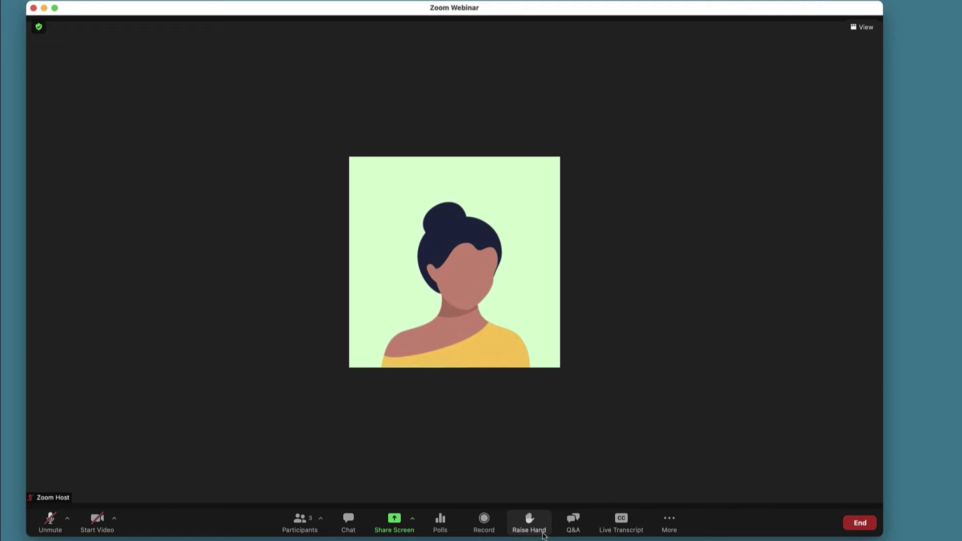
# - Raise the host's own hand, then lower it again
pyautogui.click(543, 536)
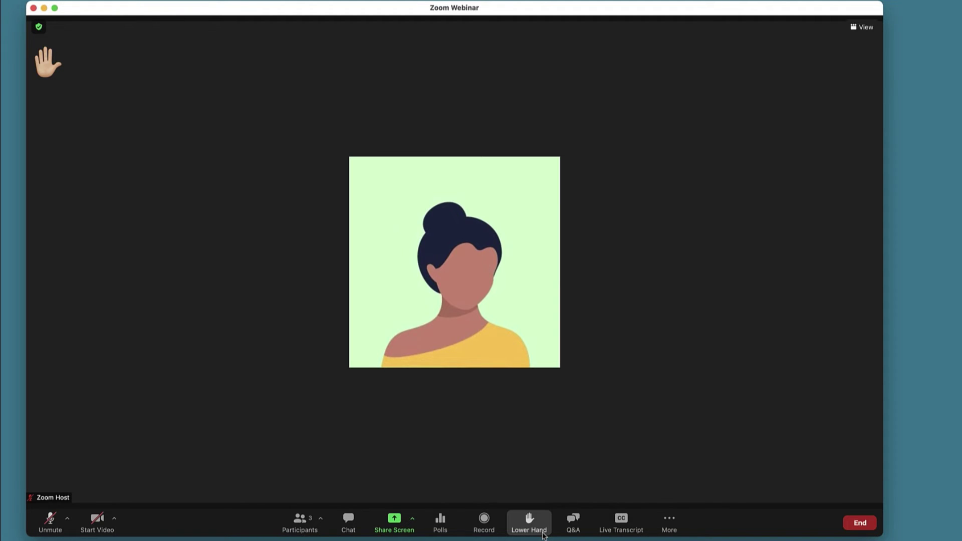
pyautogui.click(543, 536)
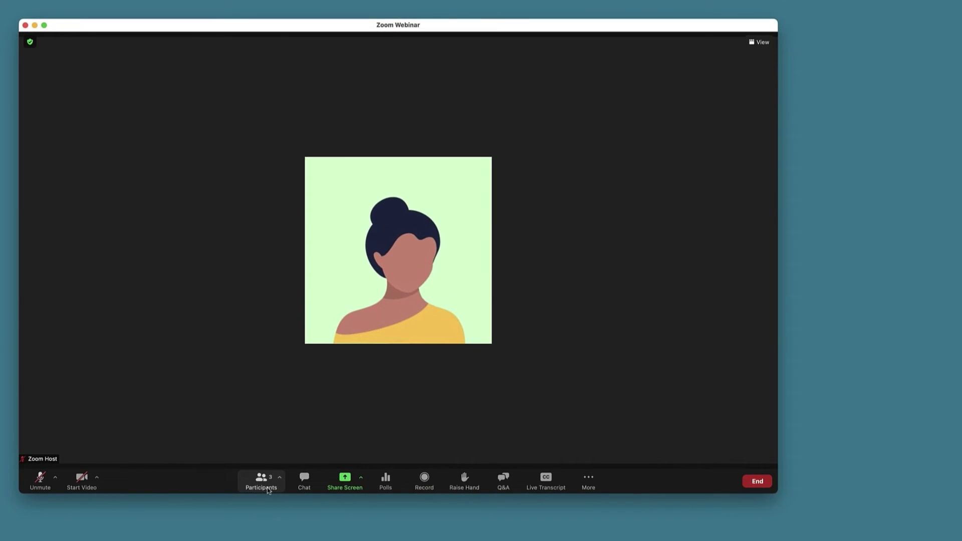
# - List the attendees and view More actions for the attendee with a raised hand
pyautogui.click(277, 499)
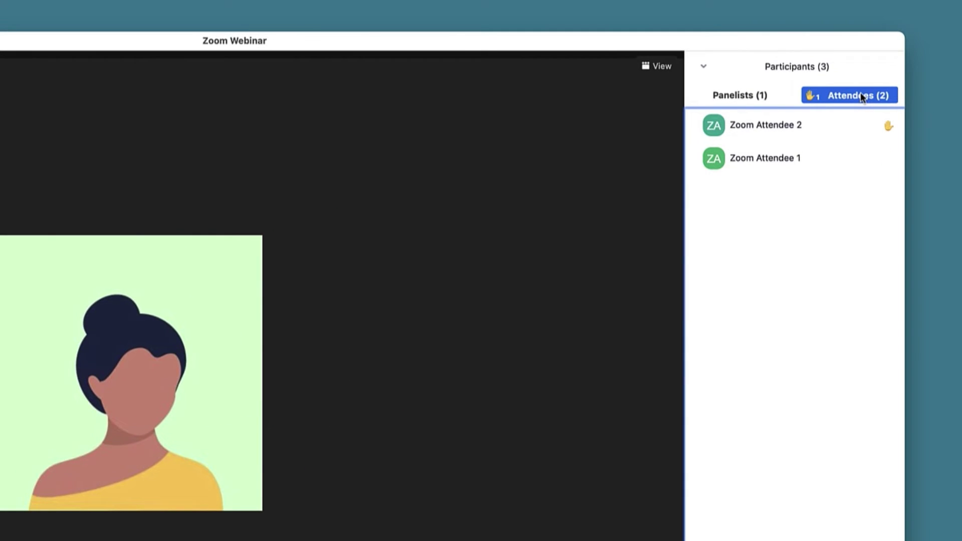
pyautogui.moveTo(847, 124)
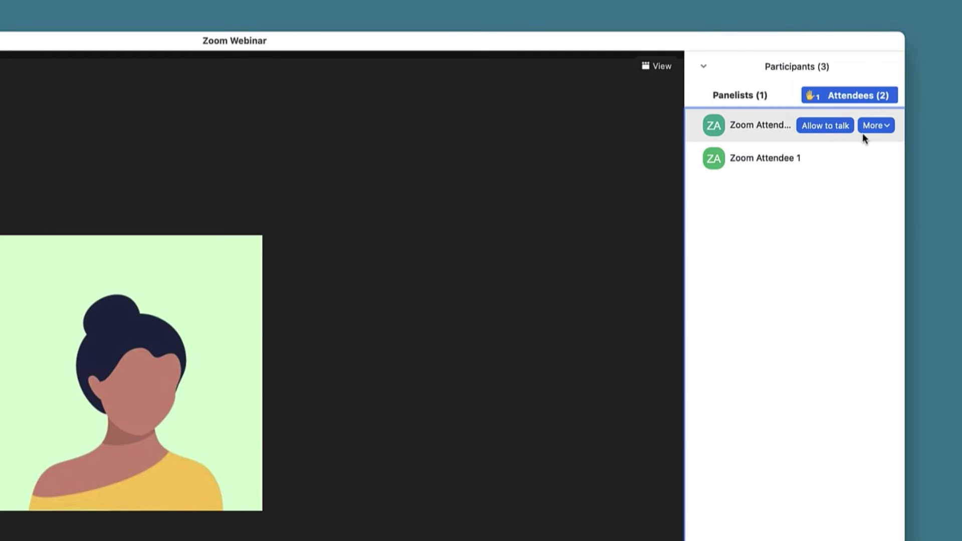
pyautogui.click(889, 130)
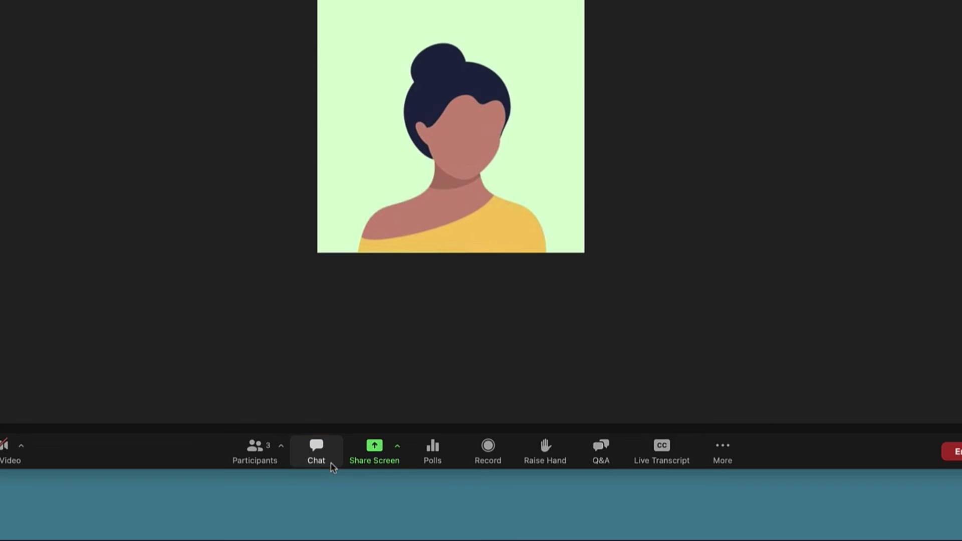
# - Send 'Thank you for attending this webinar!' to Everyone in the chat
pyautogui.click(332, 466)
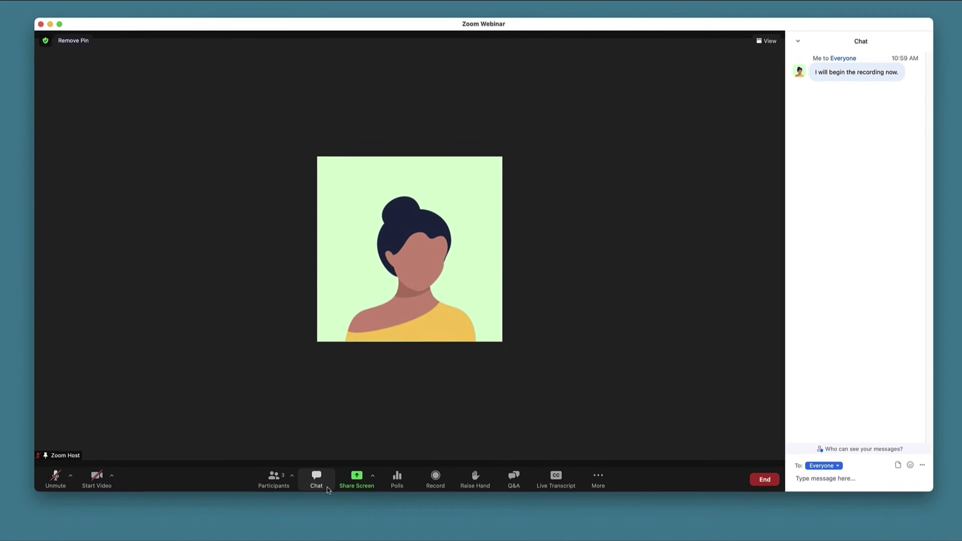
pyautogui.write('Thank you for att')
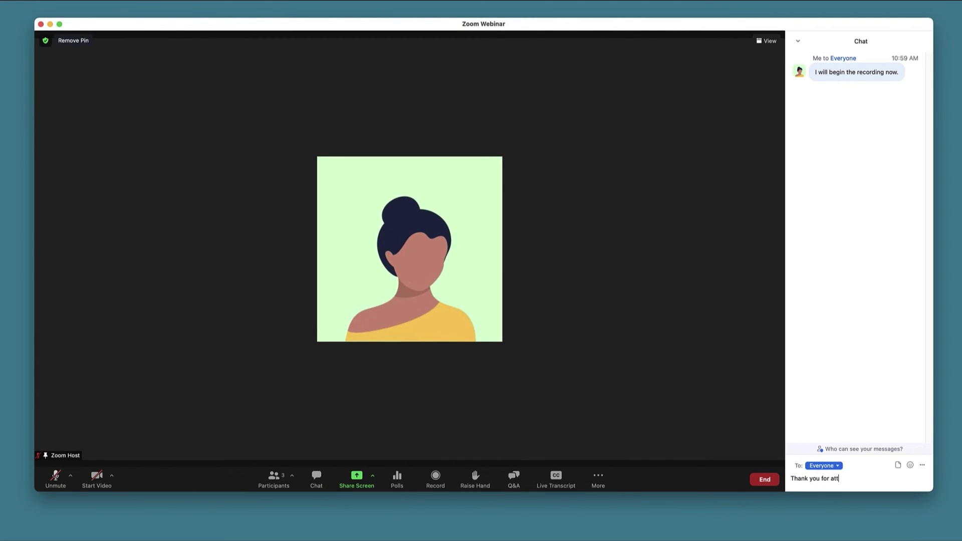
pyautogui.write('ending this webinar!')
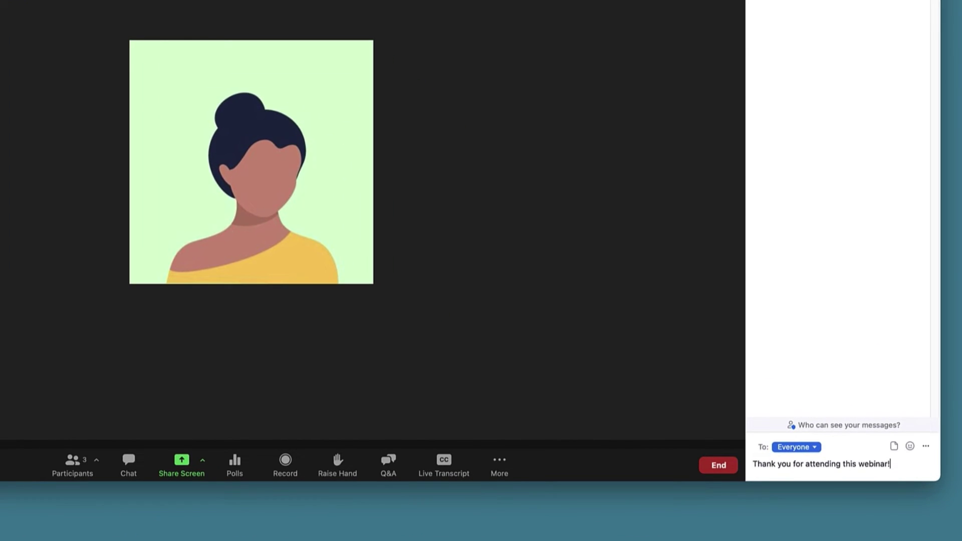
pyautogui.click(810, 448)
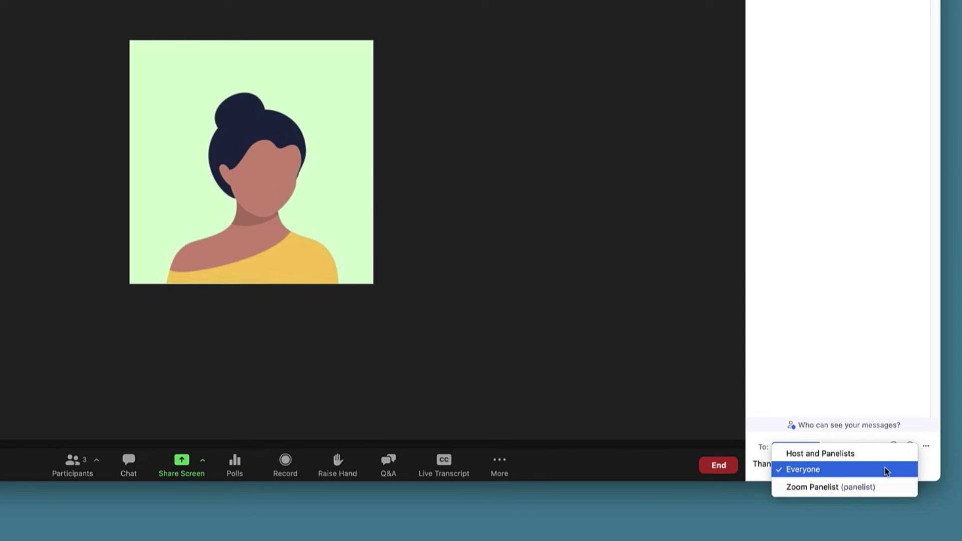
pyautogui.click(886, 471)
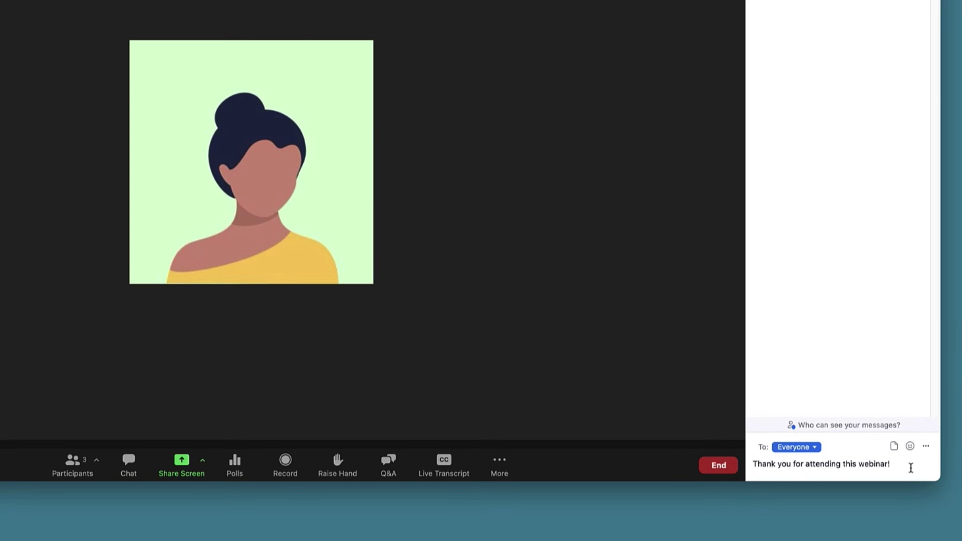
pyautogui.press('Return')
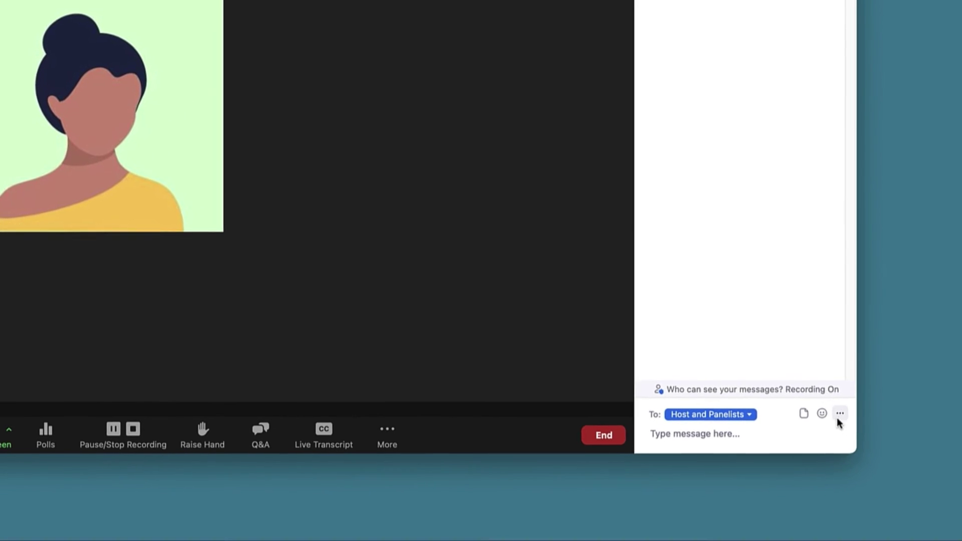
# - Show the chat options listing whom attendees can chat with
pyautogui.click(839, 414)
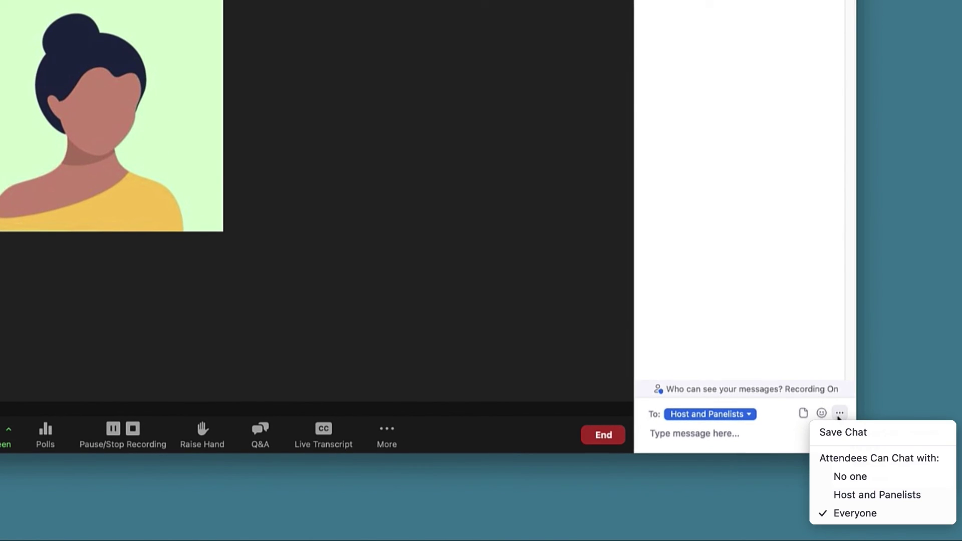